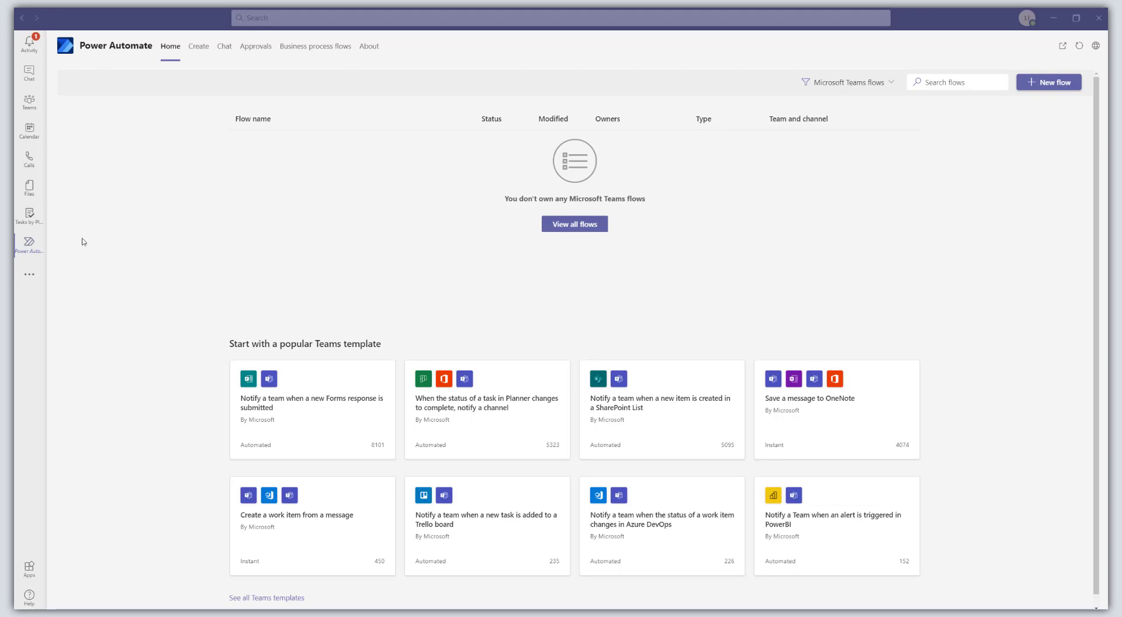
# - Open Power Automate in Teams and start a new flow from blank
pyautogui.click(44, 254)
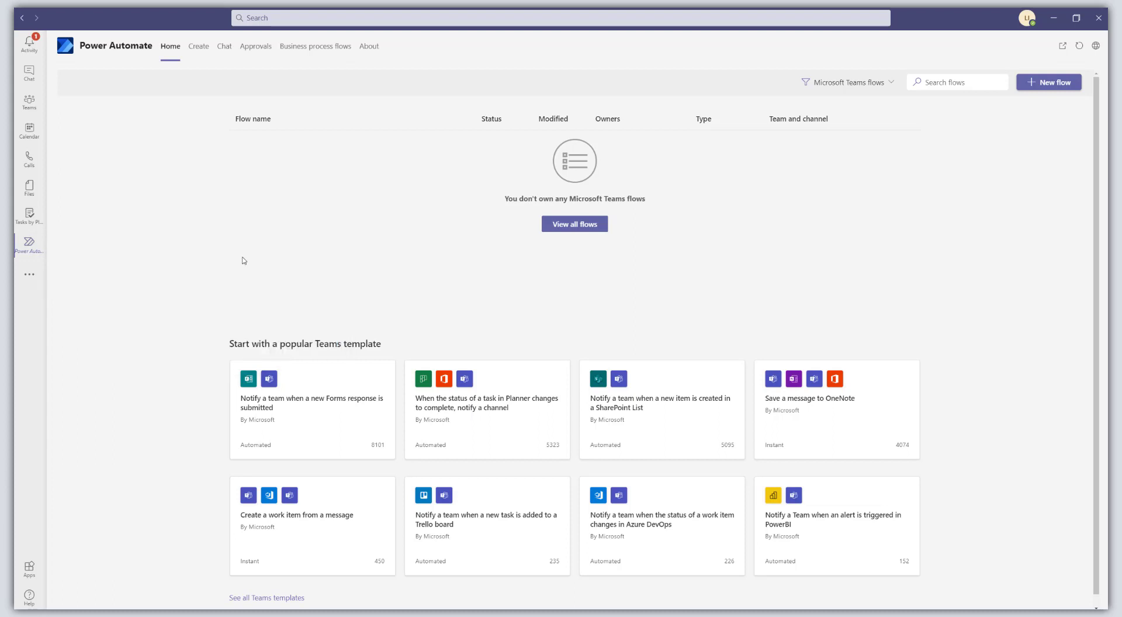
pyautogui.click(1054, 84)
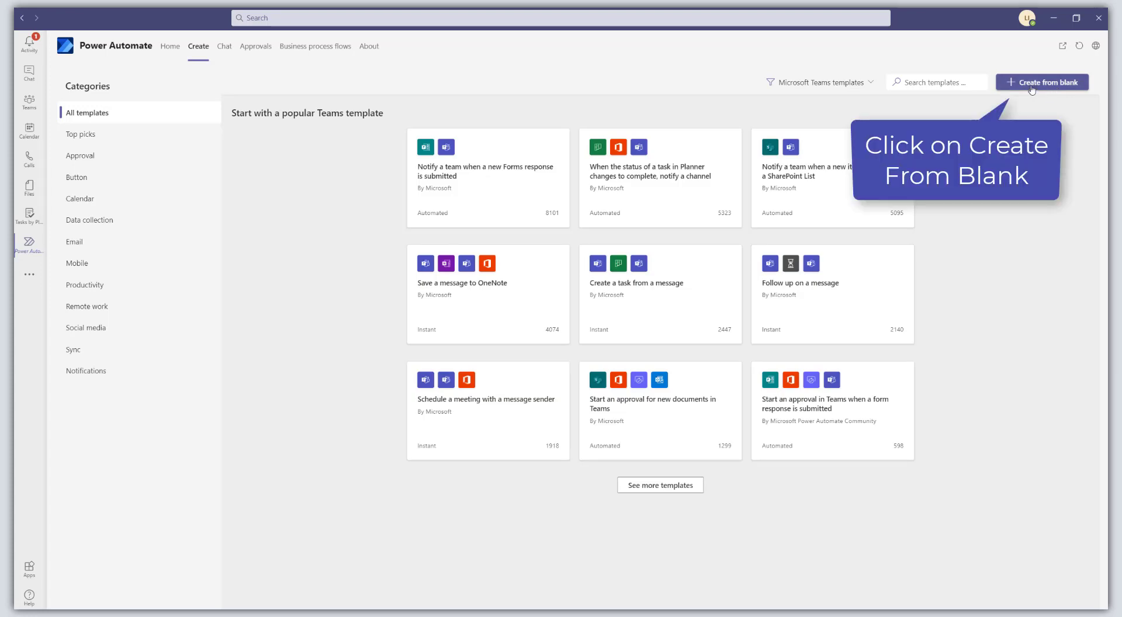
pyautogui.click(1032, 90)
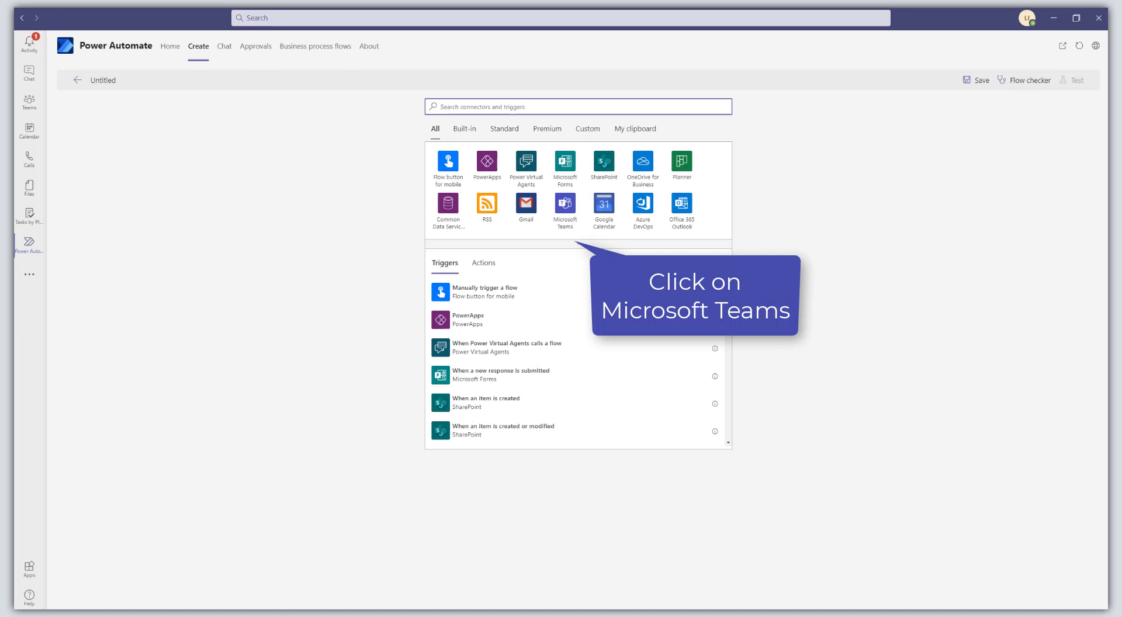
# - Start the flow with the Microsoft Teams 'For a selected message' trigger
pyautogui.click(565, 219)
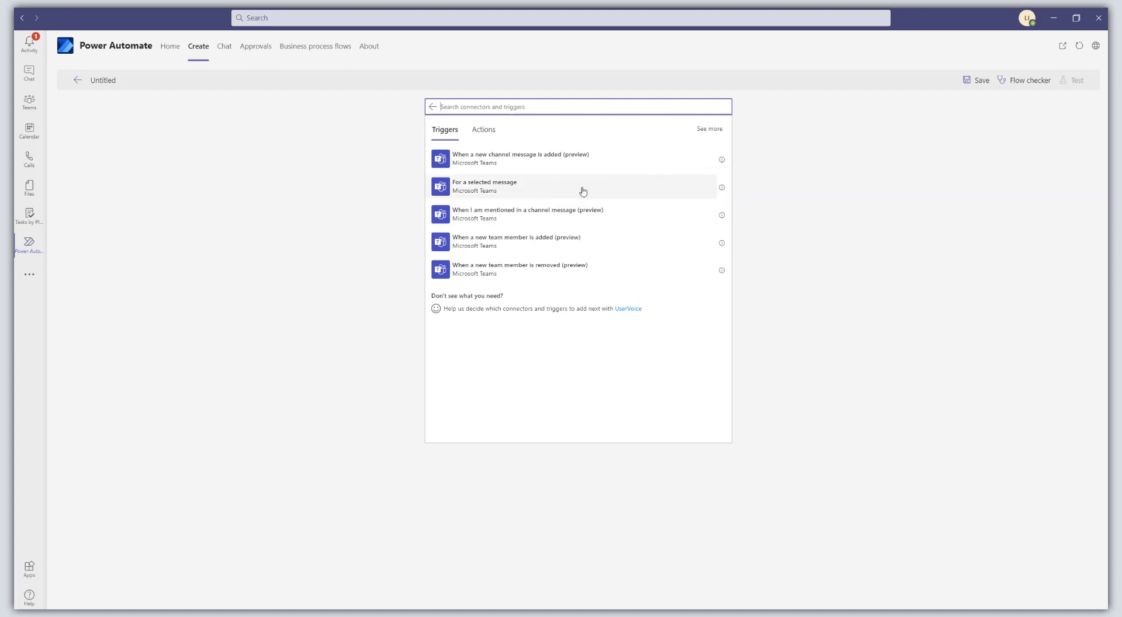
pyautogui.click(582, 191)
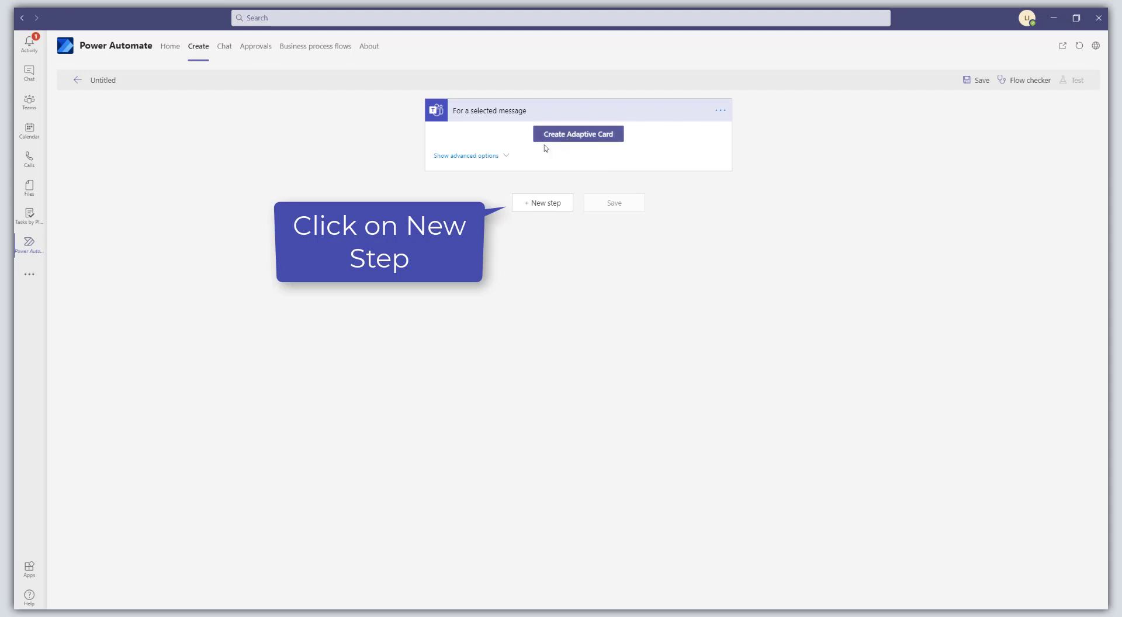
# - Add the Microsoft To-Do (Business) 'Add a to-do (V3)' action after the trigger
pyautogui.click(557, 212)
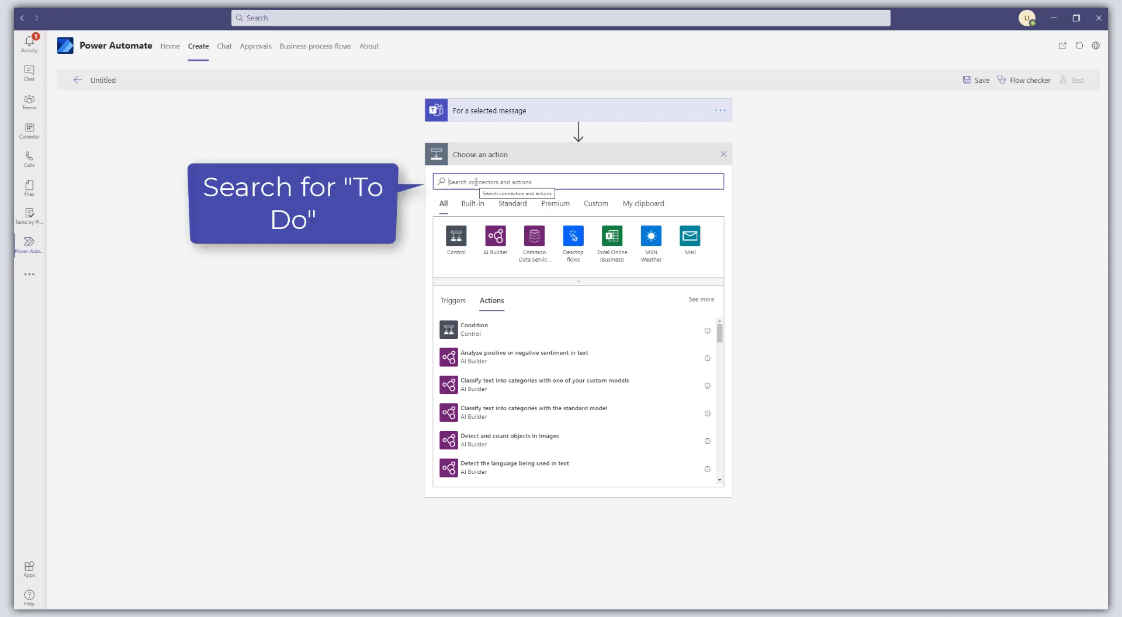
pyautogui.write('to do')
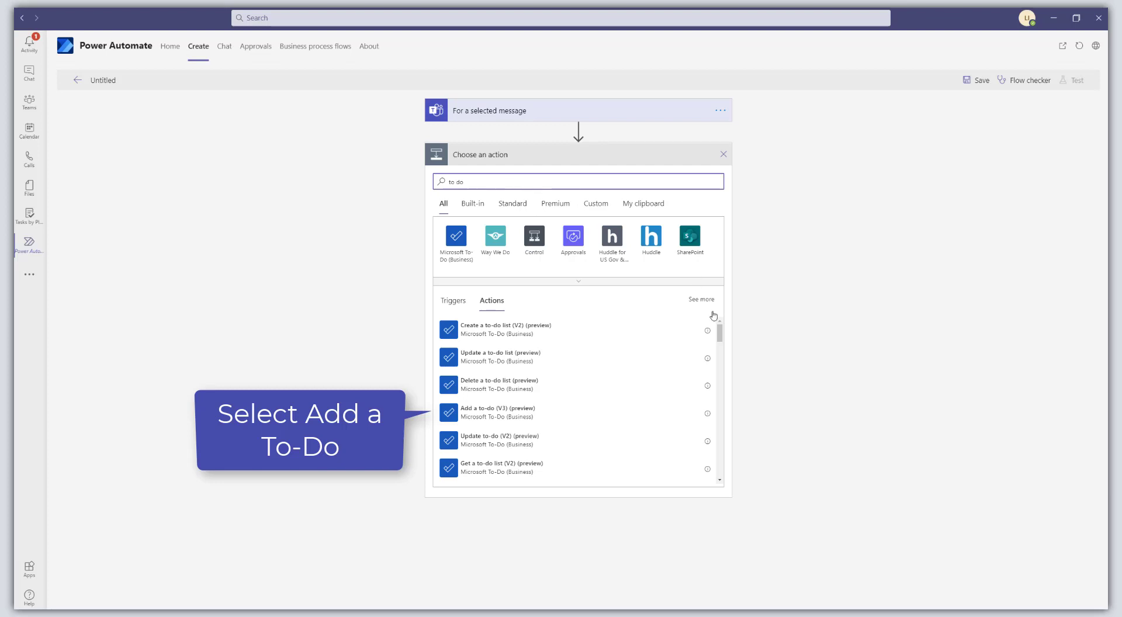
pyautogui.click(575, 417)
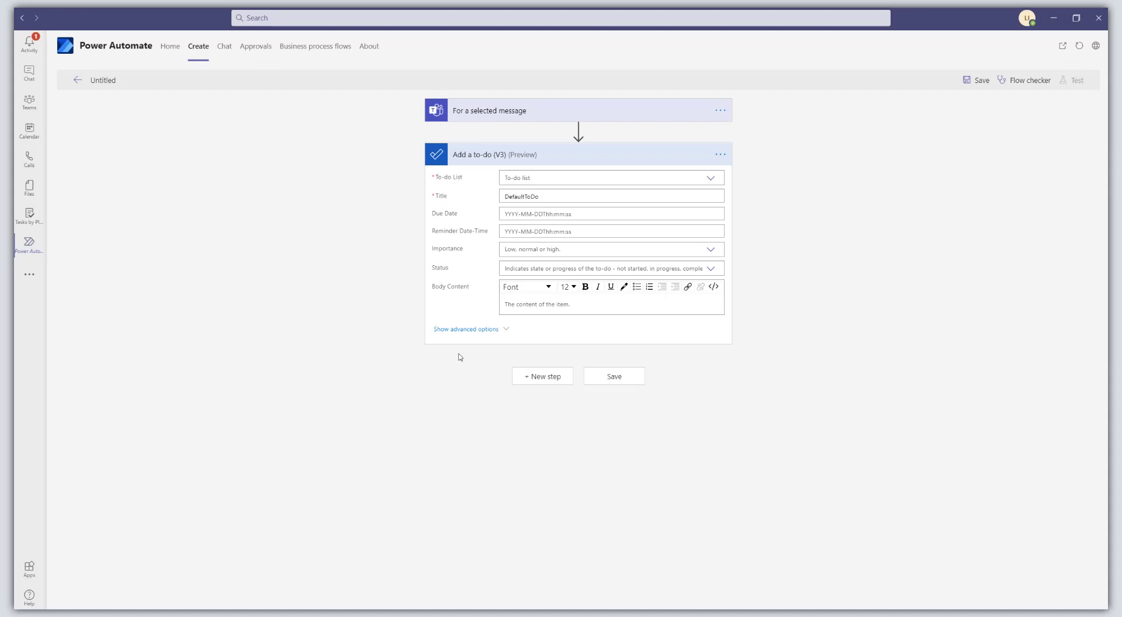
# - Put the to-do in the Tasks list and title it 'Task Created From Teams Message'
pyautogui.click(713, 183)
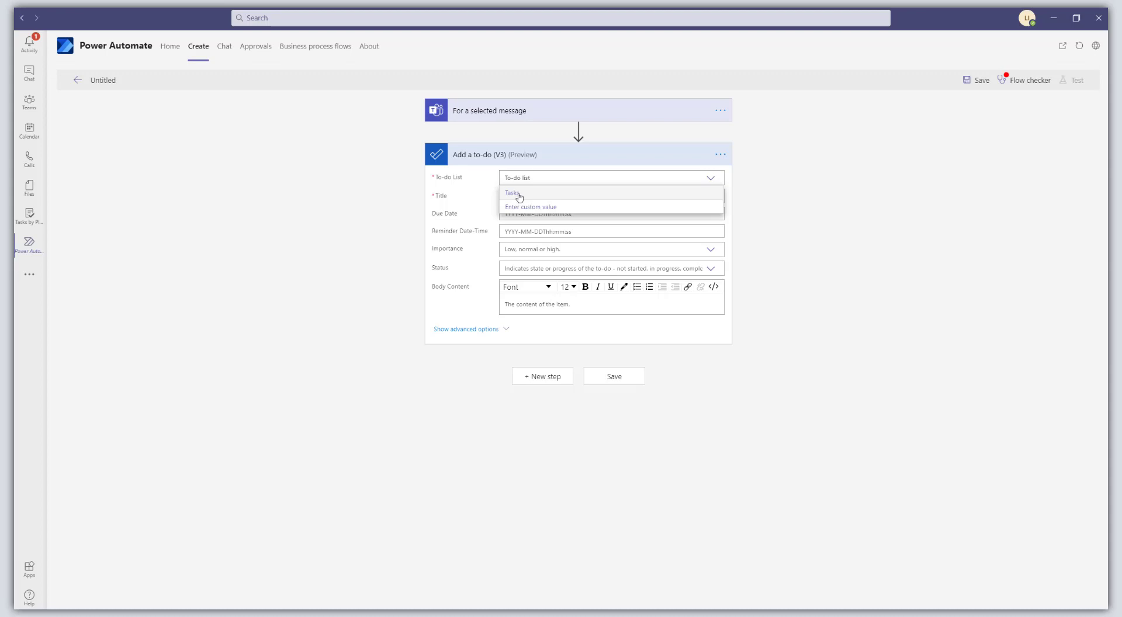
pyautogui.click(518, 193)
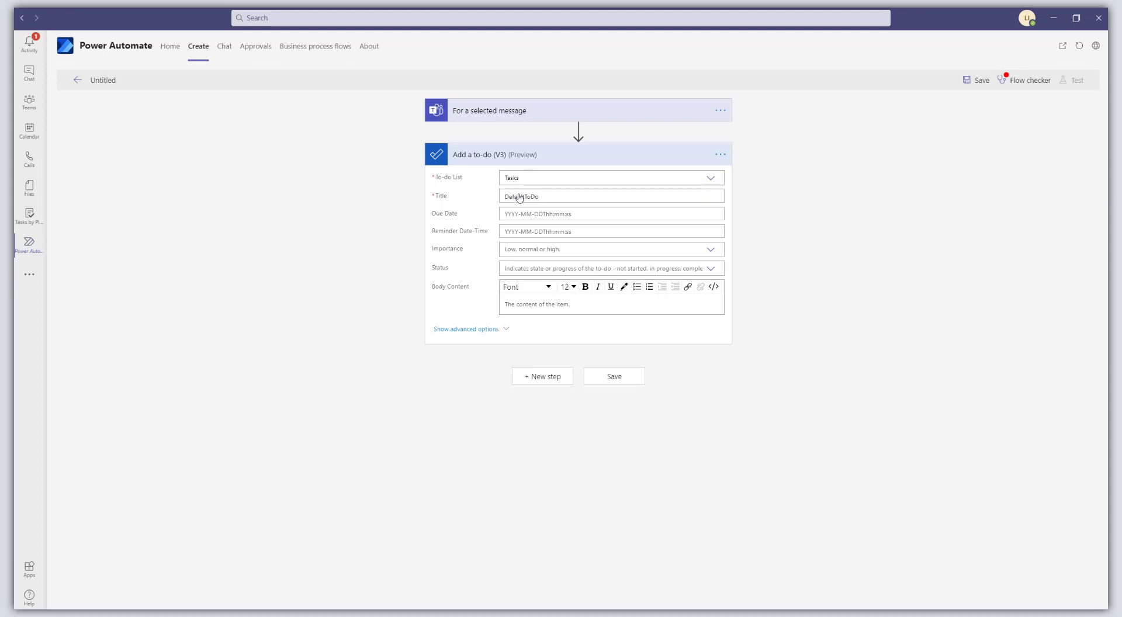
pyautogui.doubleClick(531, 198)
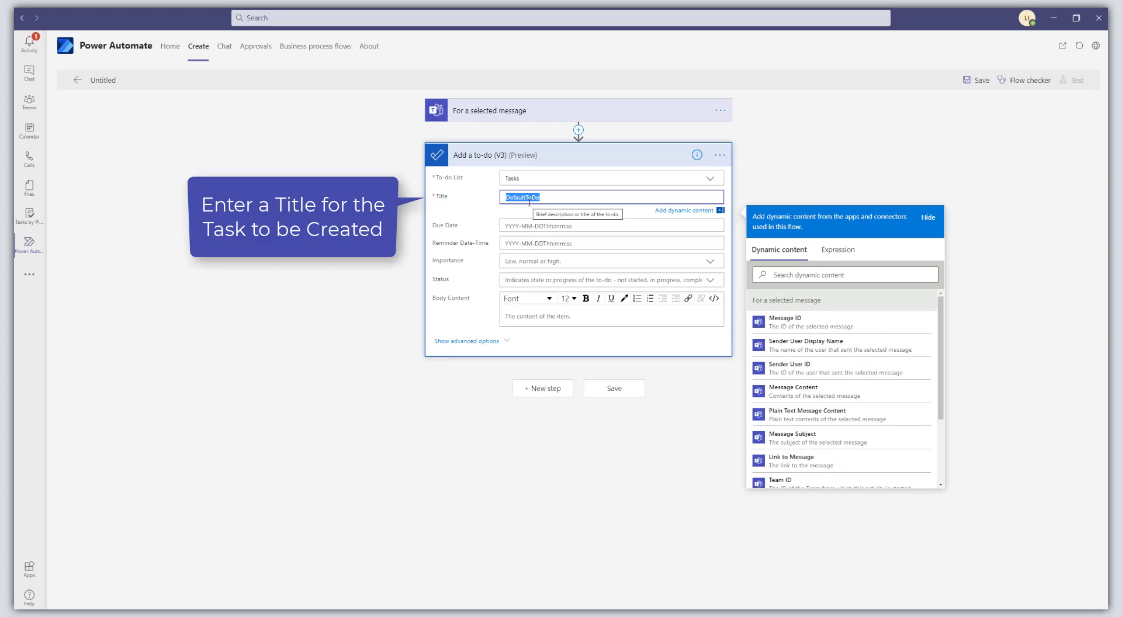
pyautogui.write('Task')
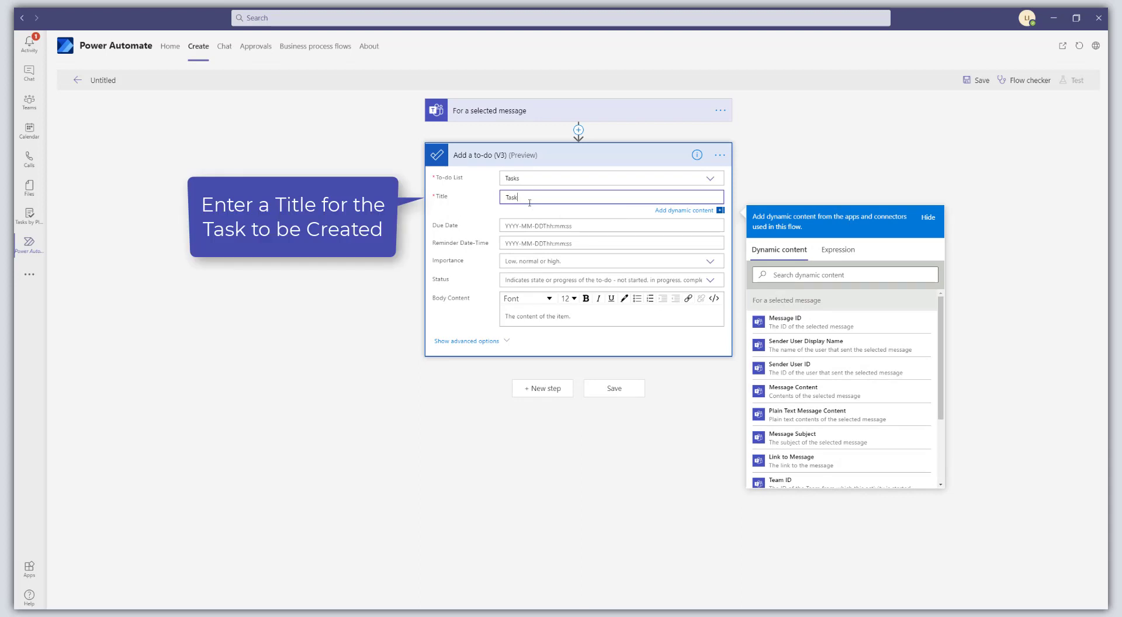
pyautogui.write(' Created F')
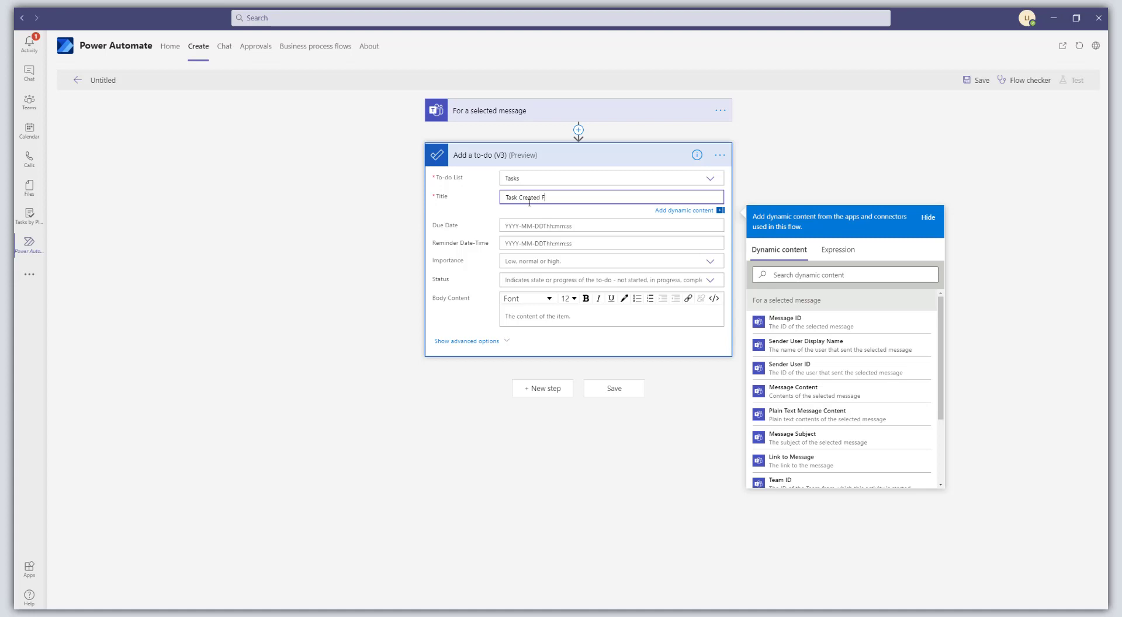
pyautogui.write('rom Teams Message')
pyautogui.click(530, 316)
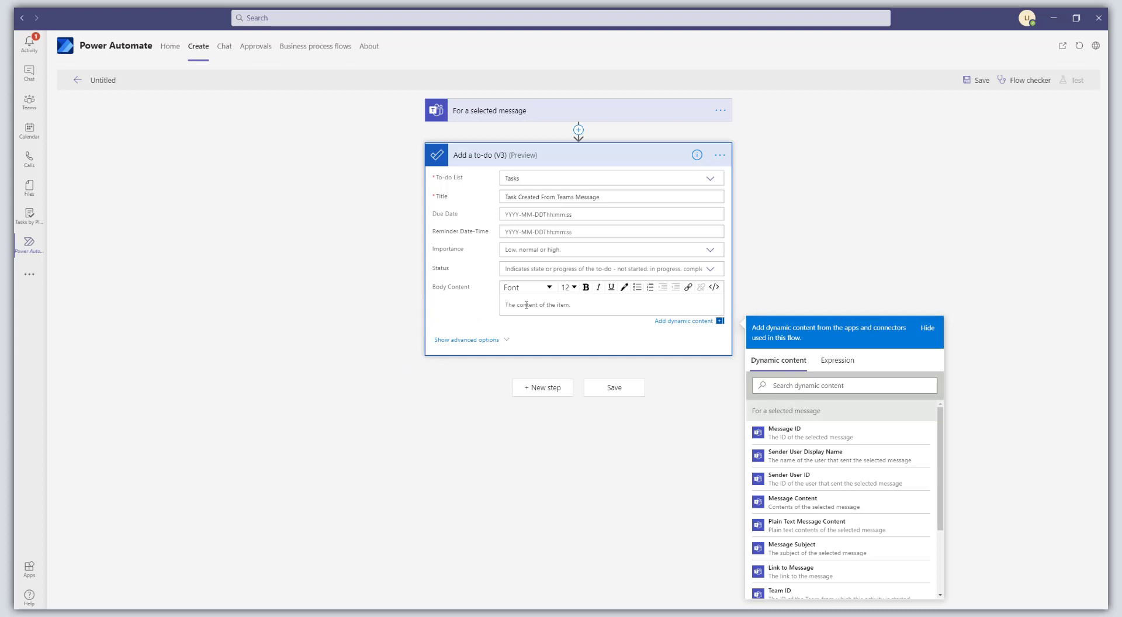
# - Begin the body with 'Follow up on thes message:' followed by the Message Content token
pyautogui.write('Follow up on')
pyautogui.write(' the')
pyautogui.write('s messag')
pyautogui.write('e')
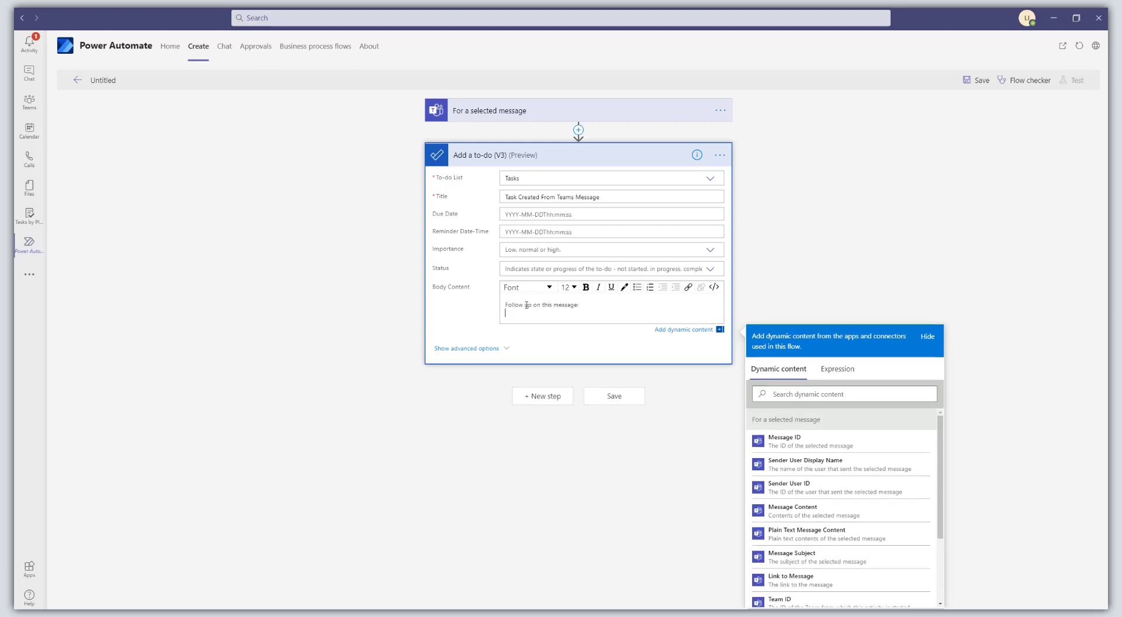
pyautogui.write(':')
pyautogui.press('Return')
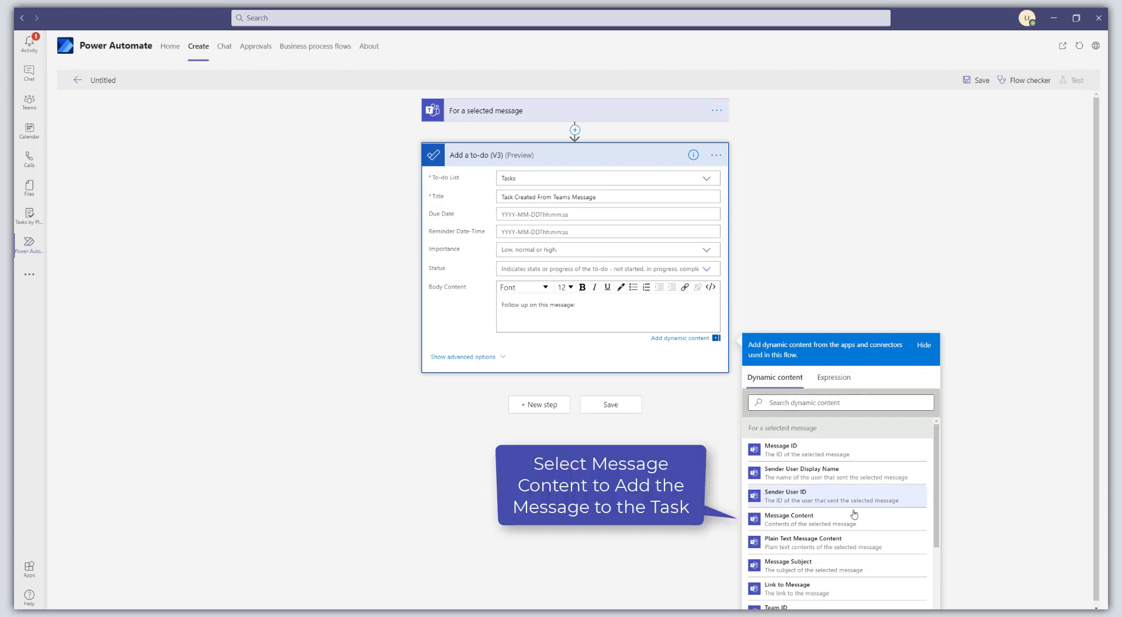
pyautogui.scroll(-1, 813, 515)
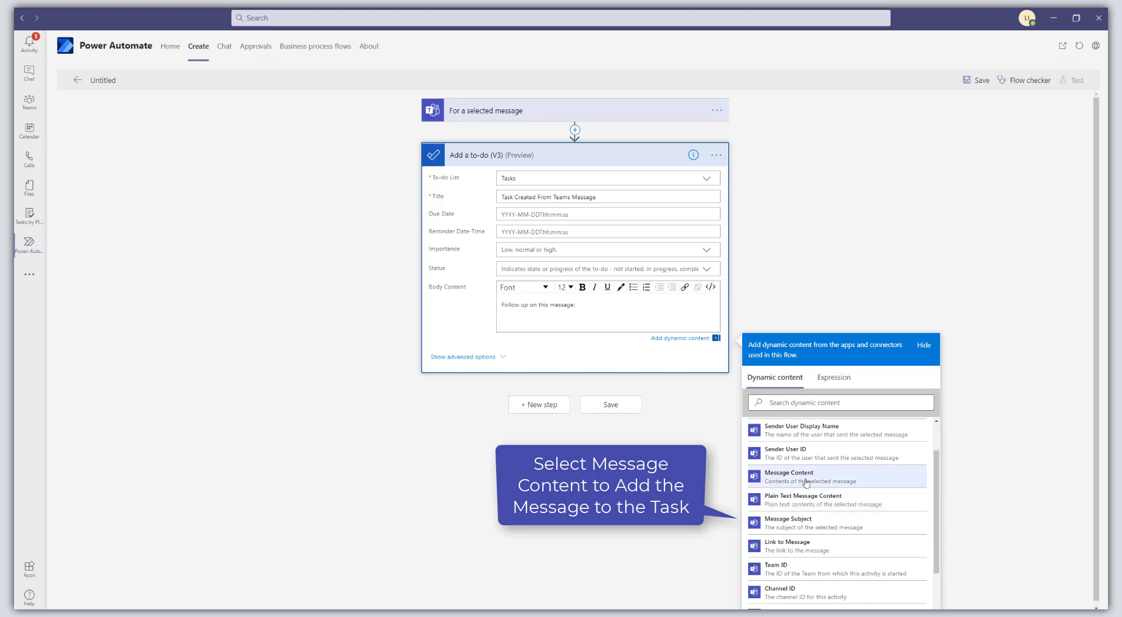
pyautogui.click(883, 483)
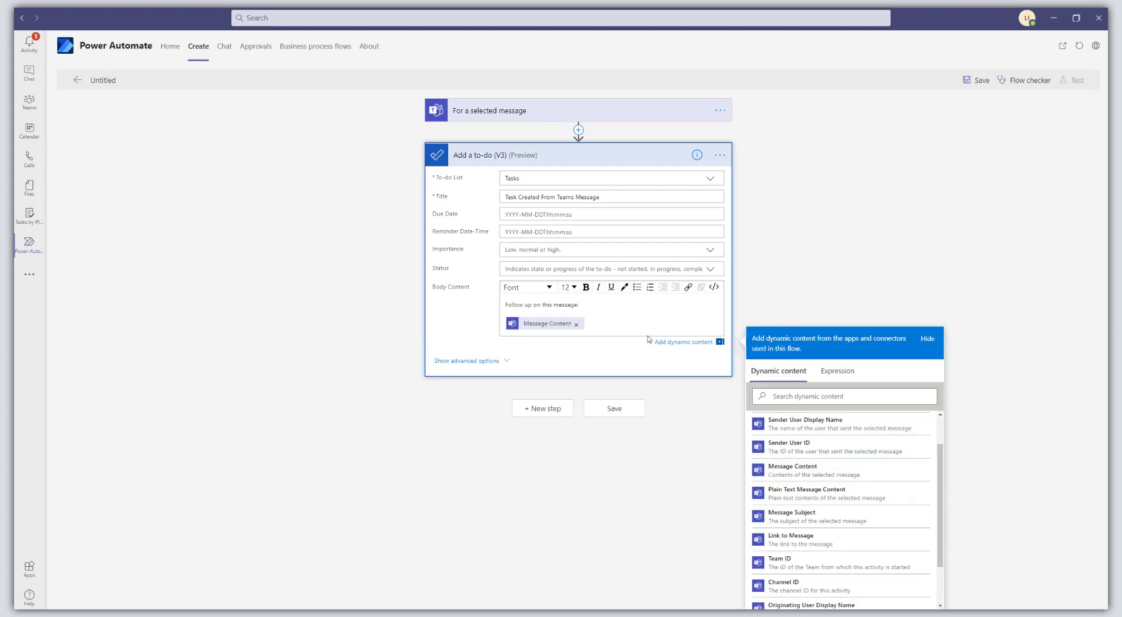
pyautogui.press('Return')
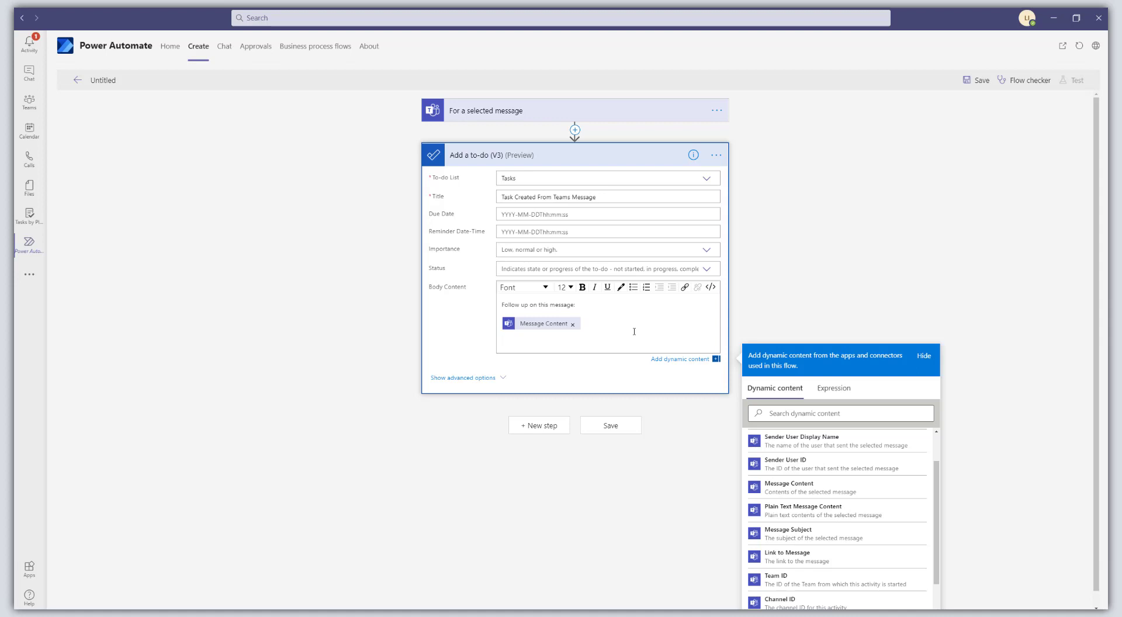
# - Add 'Sent By:' with the sender display name and 'Link to Message:' with the message link
pyautogui.write('Sent By:')
pyautogui.press('Return')
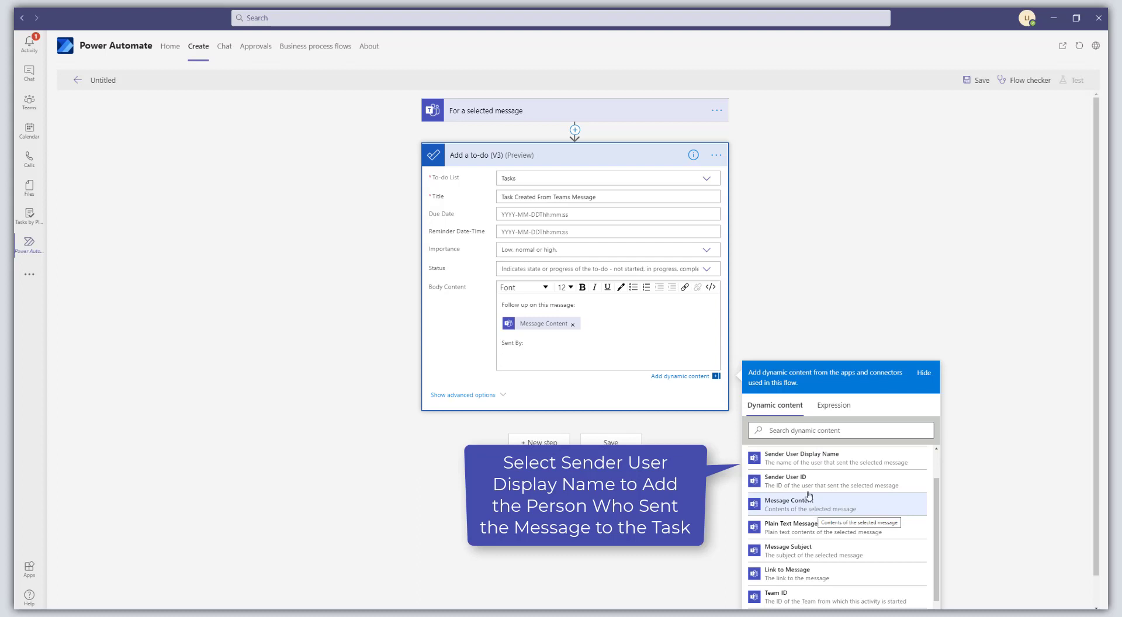
pyautogui.click(795, 459)
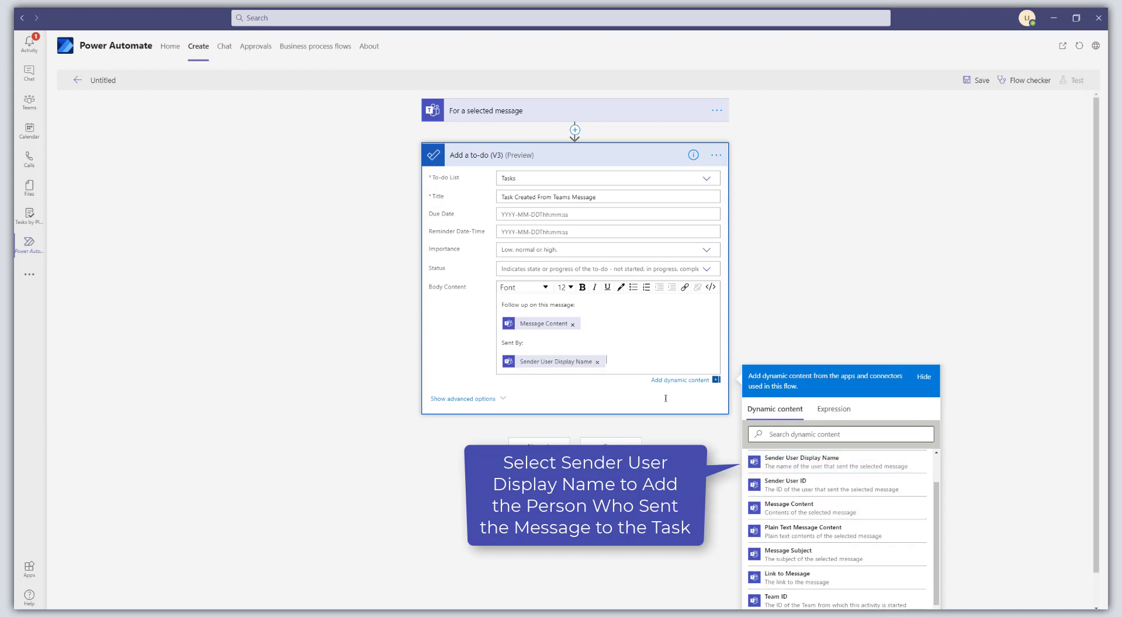
pyautogui.press('Return')
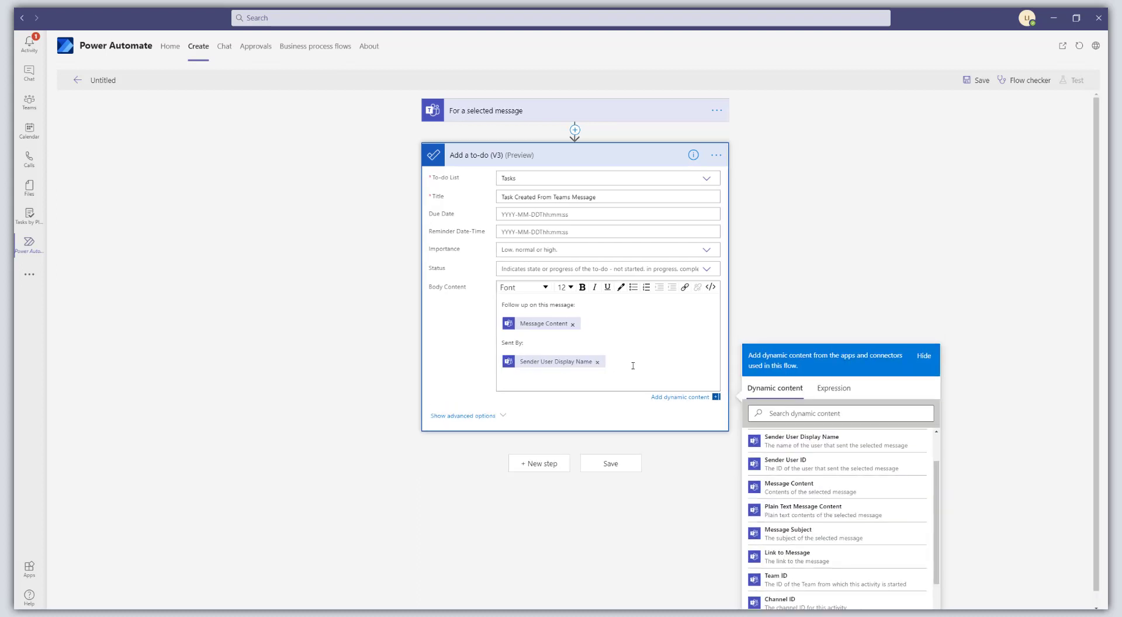
pyautogui.write('Link to')
pyautogui.write('Message:')
pyautogui.press('Return')
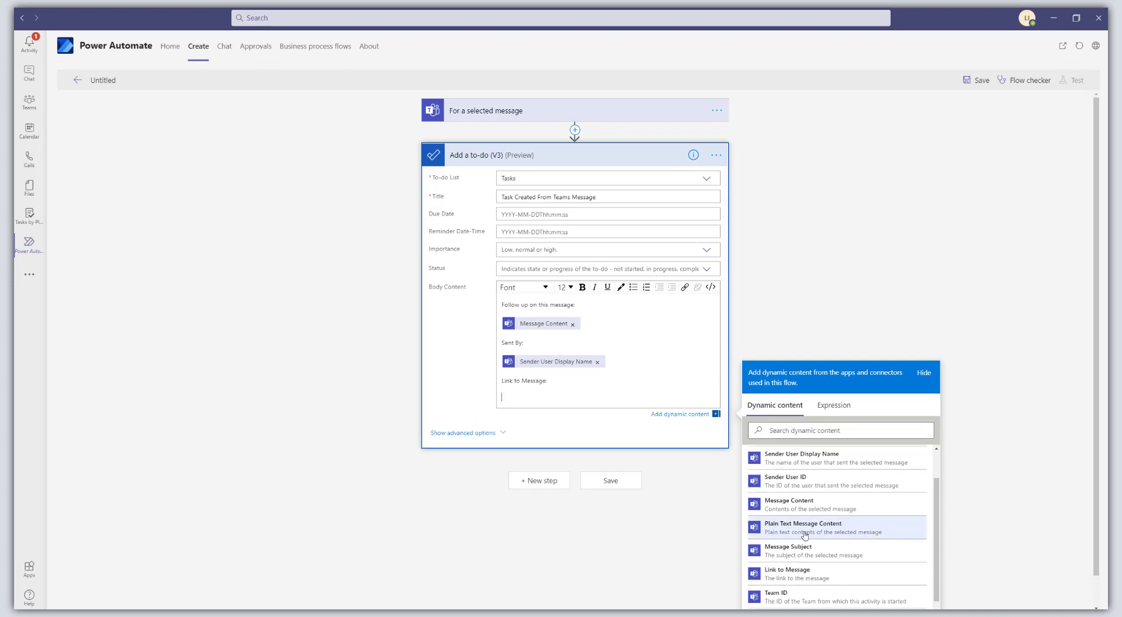
pyautogui.scroll(-2, 818, 536)
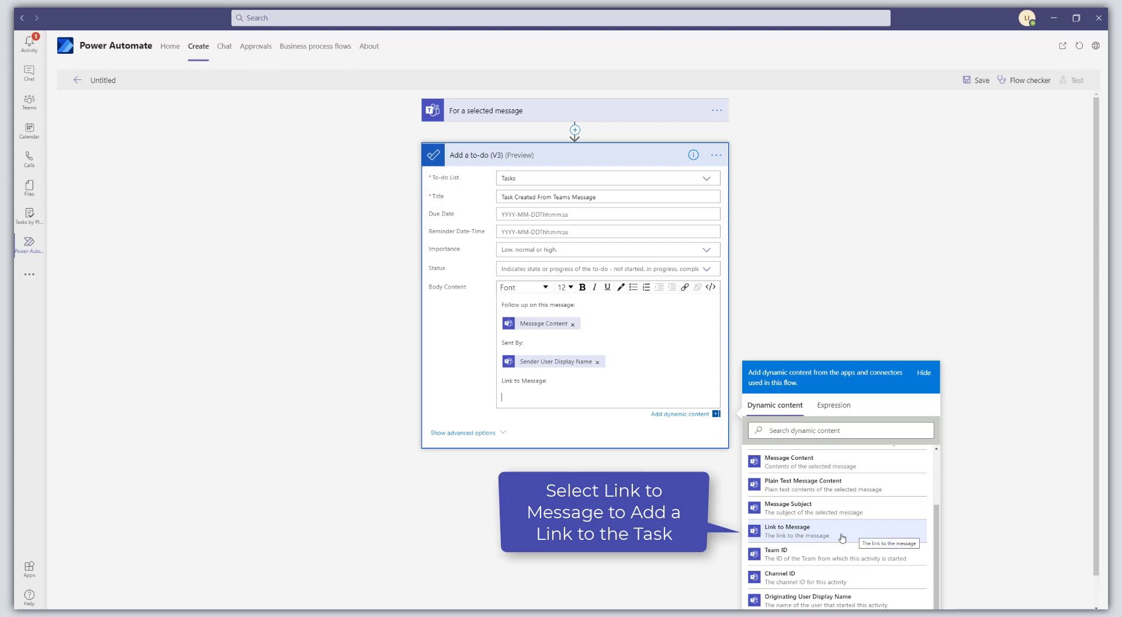
pyautogui.click(841, 534)
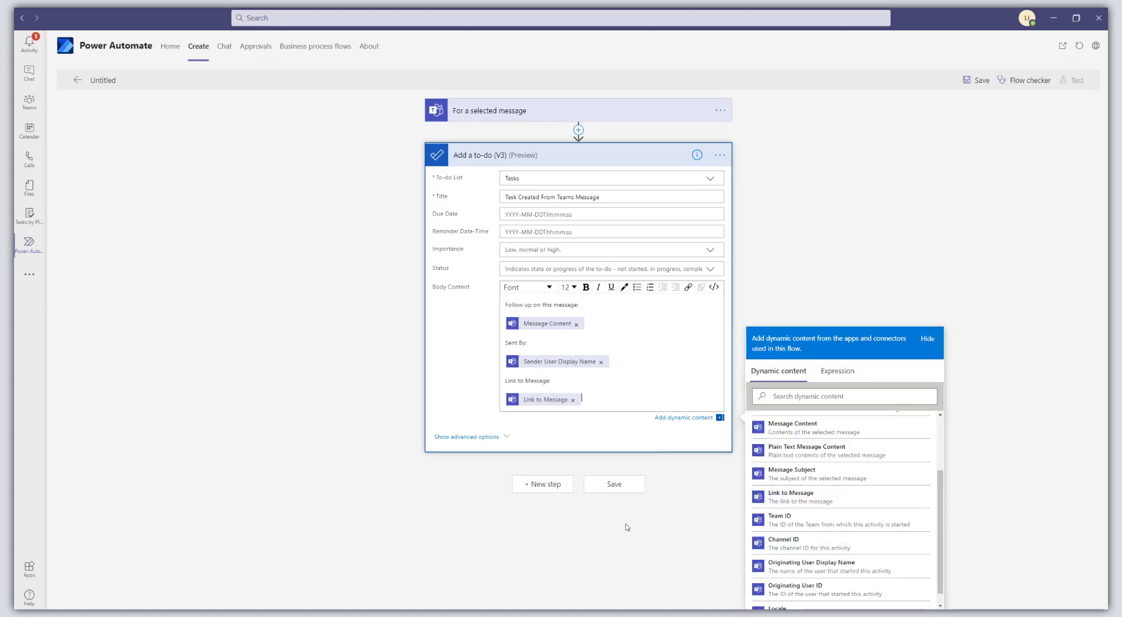
# - Rename the flow to 'Create a To Do Task' and save it
pyautogui.click(103, 81)
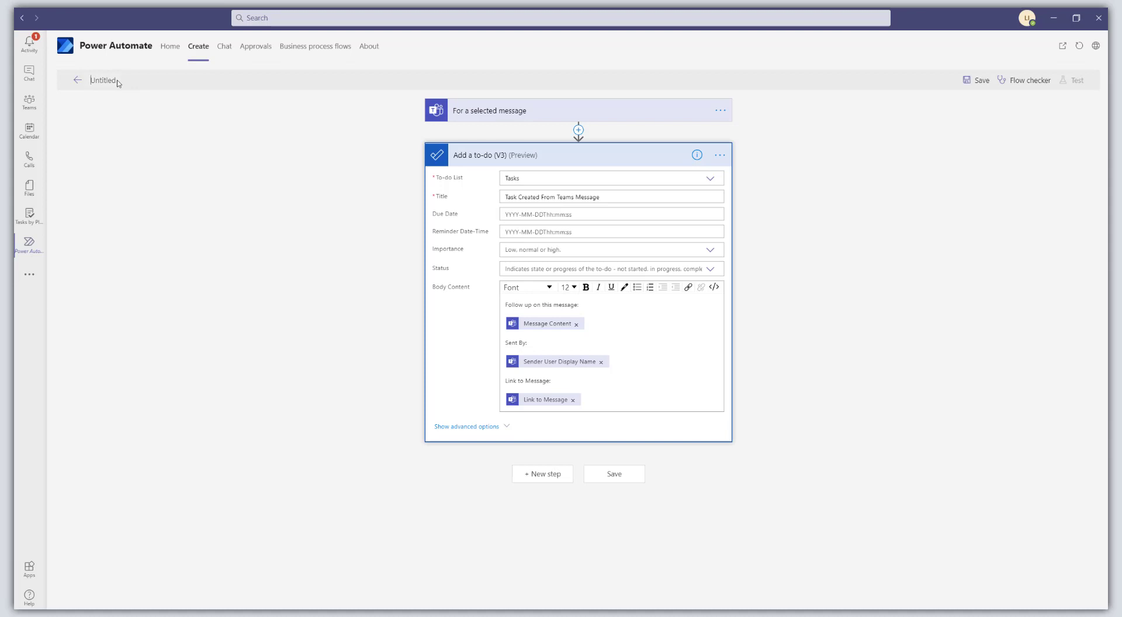
pyautogui.write('create a To')
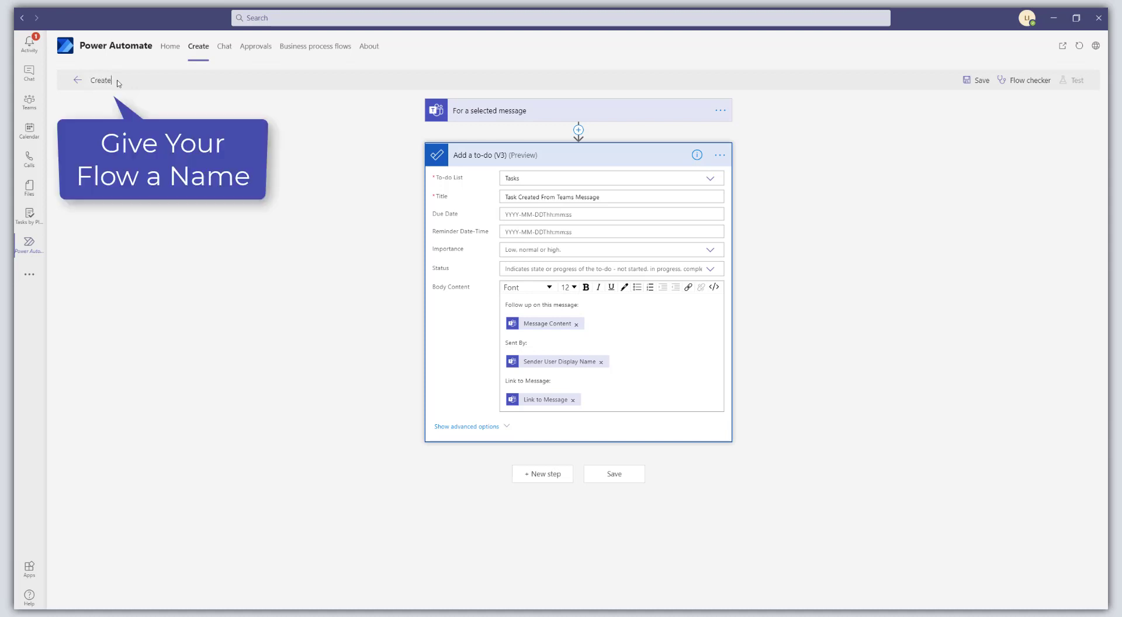
pyautogui.write(' Do Task')
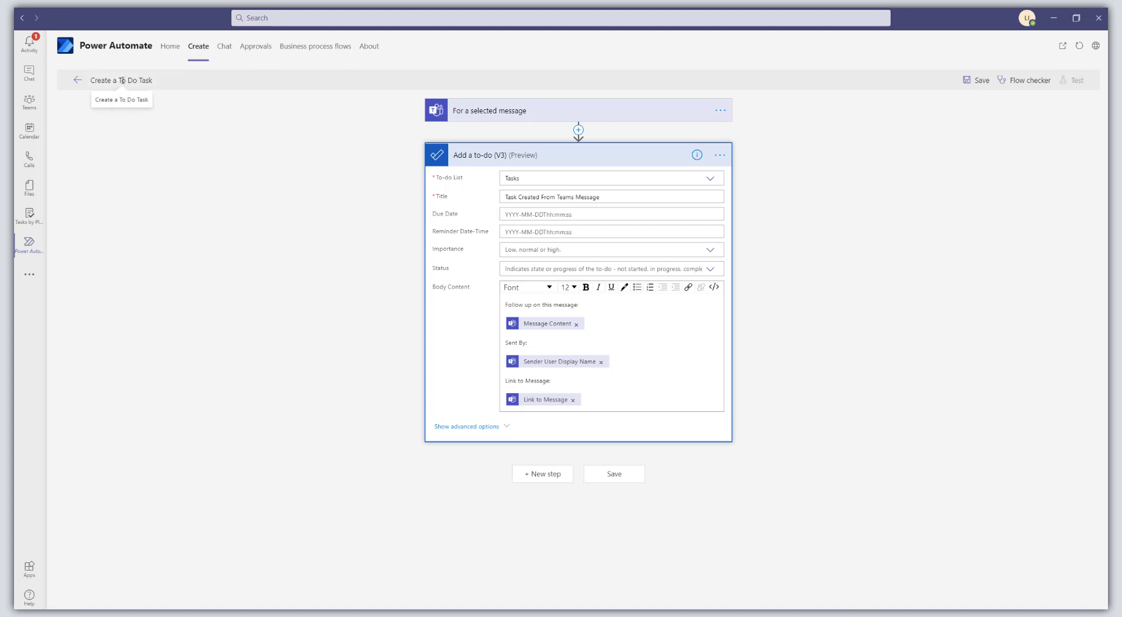
pyautogui.click(613, 478)
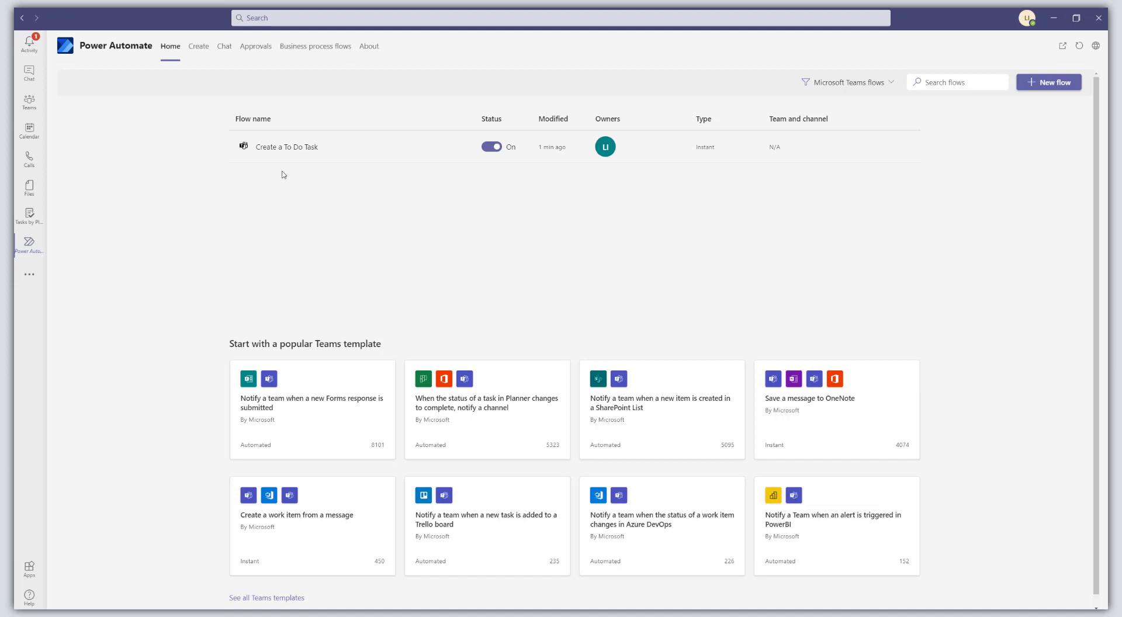
# - In the General channel, run Create a To Do Task on the December 28 message
pyautogui.click(29, 103)
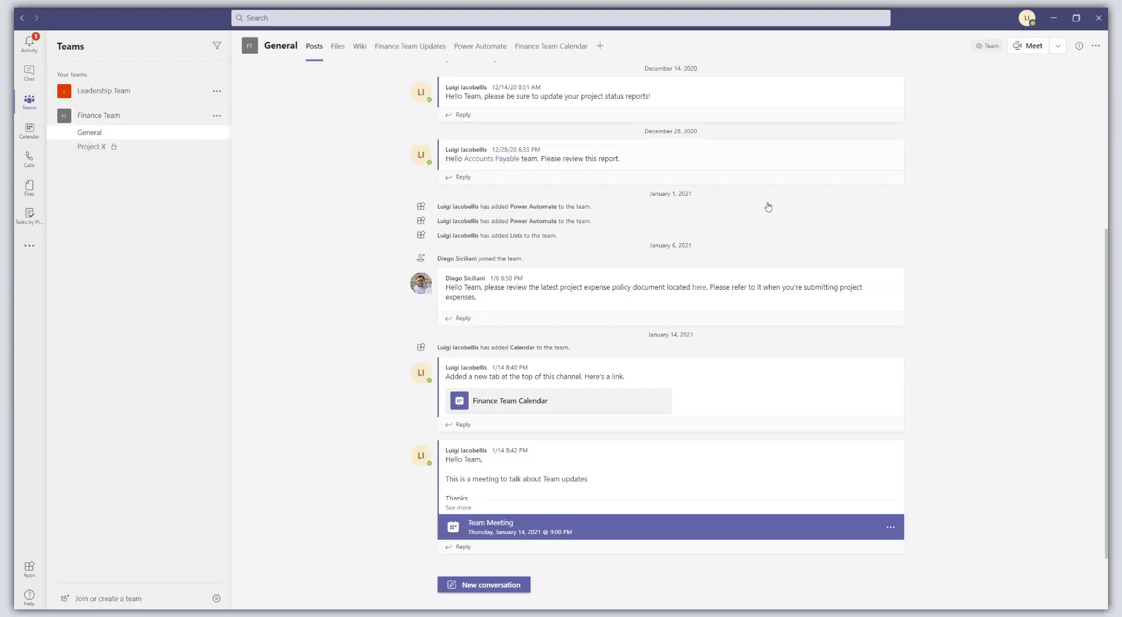
pyautogui.moveTo(821, 168)
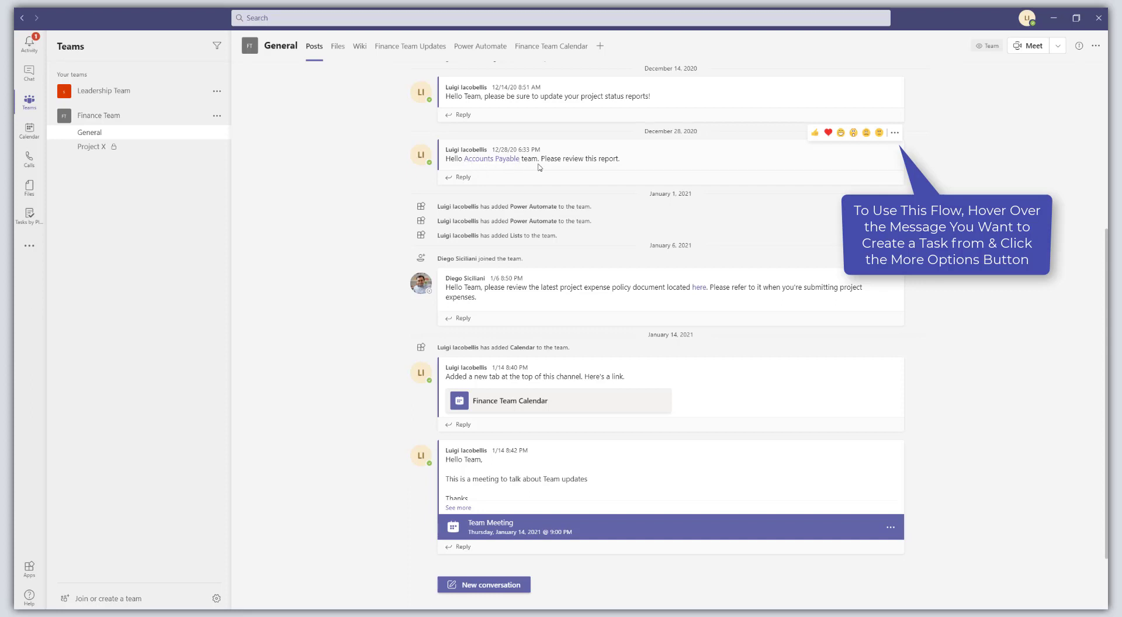
pyautogui.click(899, 136)
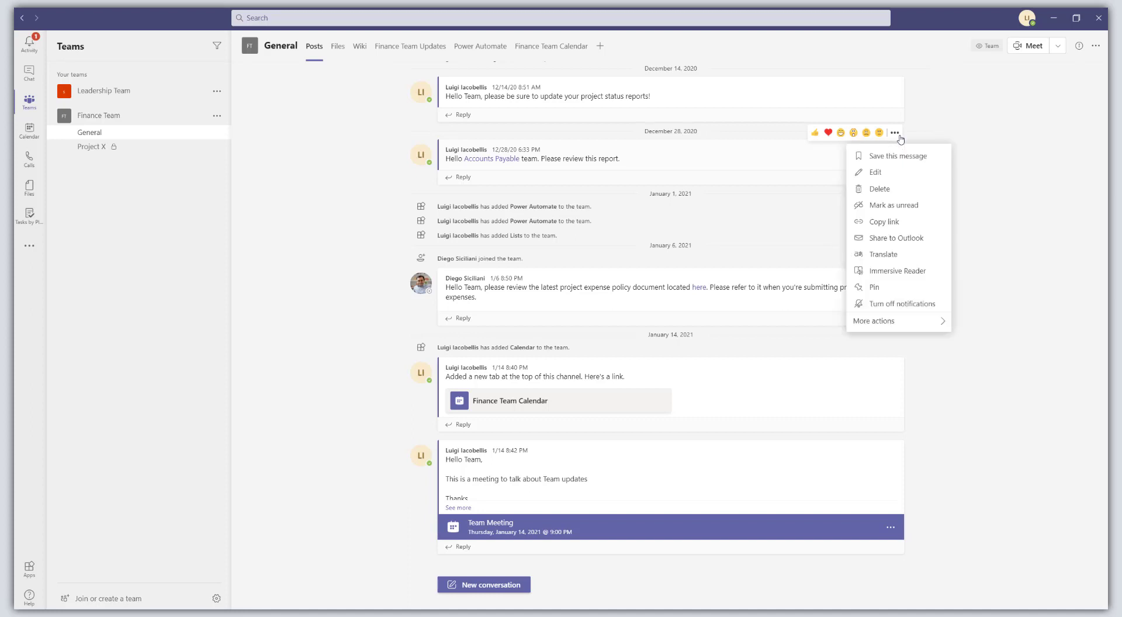
pyautogui.moveTo(885, 321)
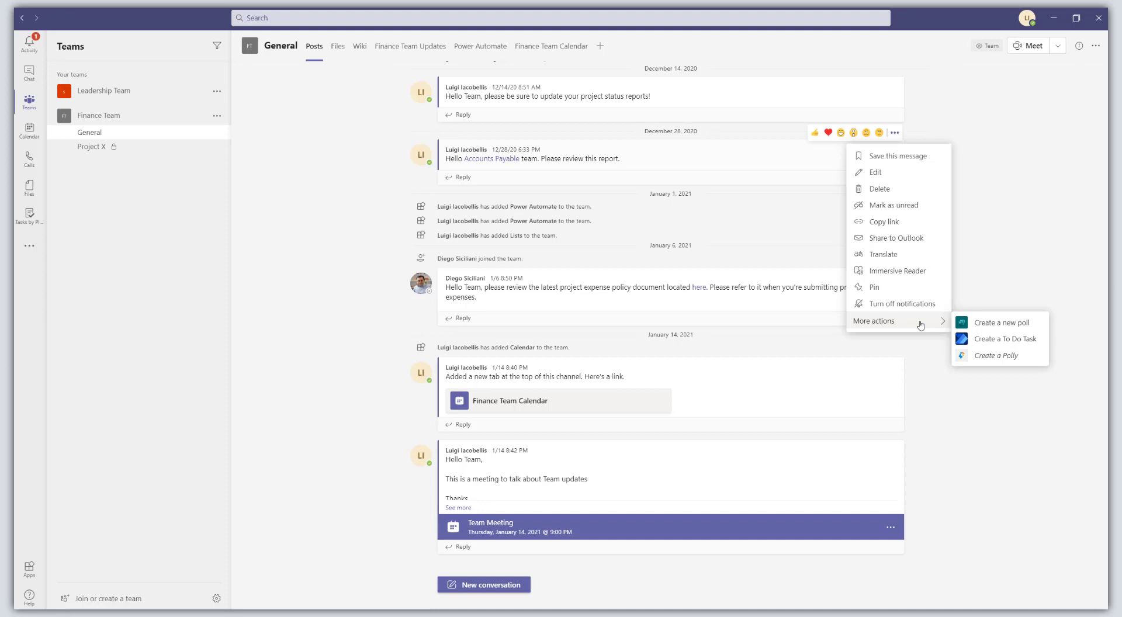
pyautogui.click(1009, 344)
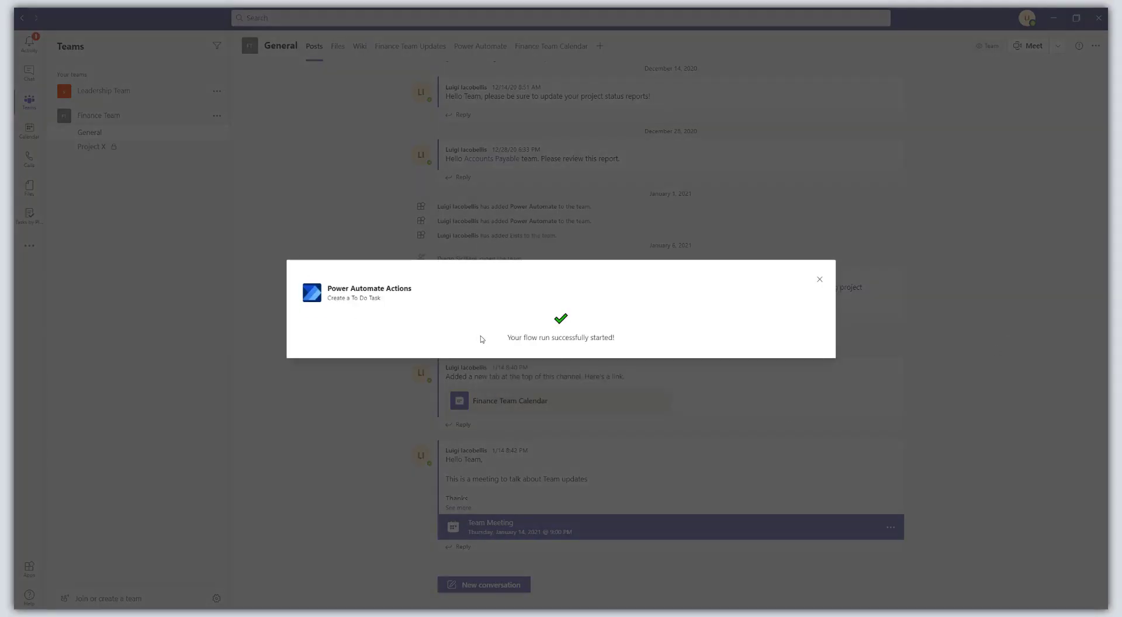
# - Dismiss the success notice, review the new task's note in To Do, then return to Teams
pyautogui.click(819, 283)
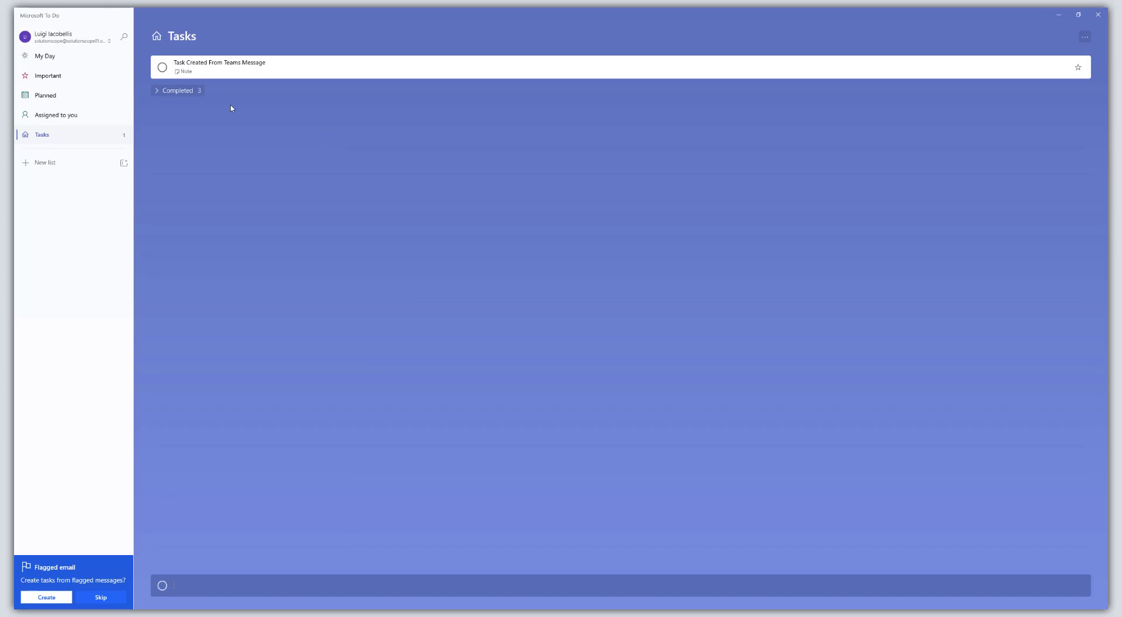
pyautogui.click(252, 68)
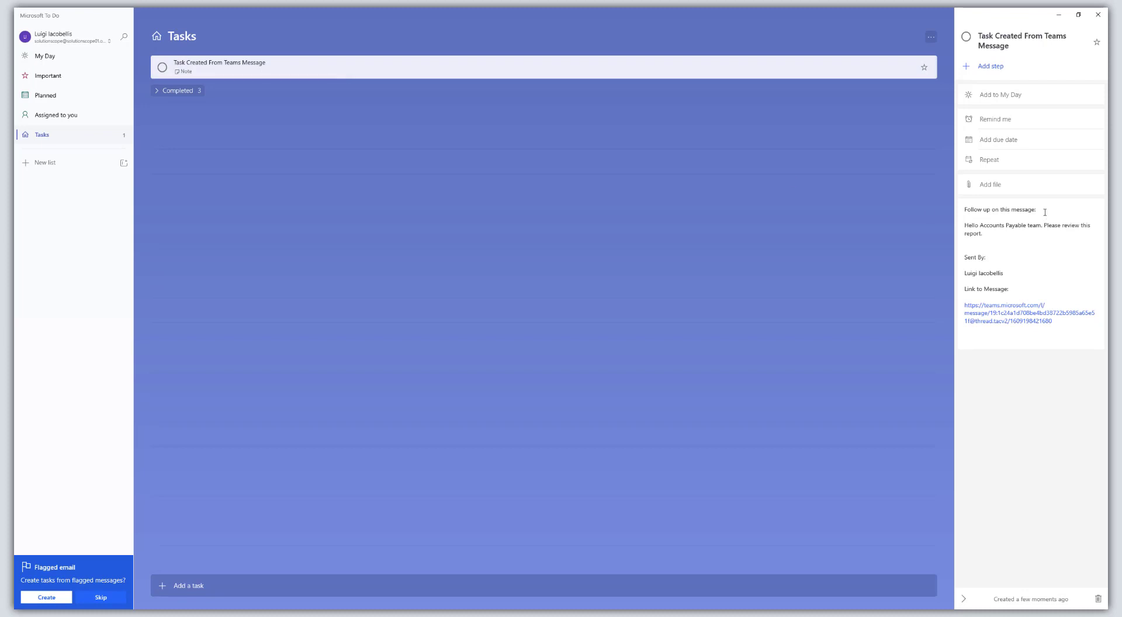
pyautogui.tripleClick(994, 234)
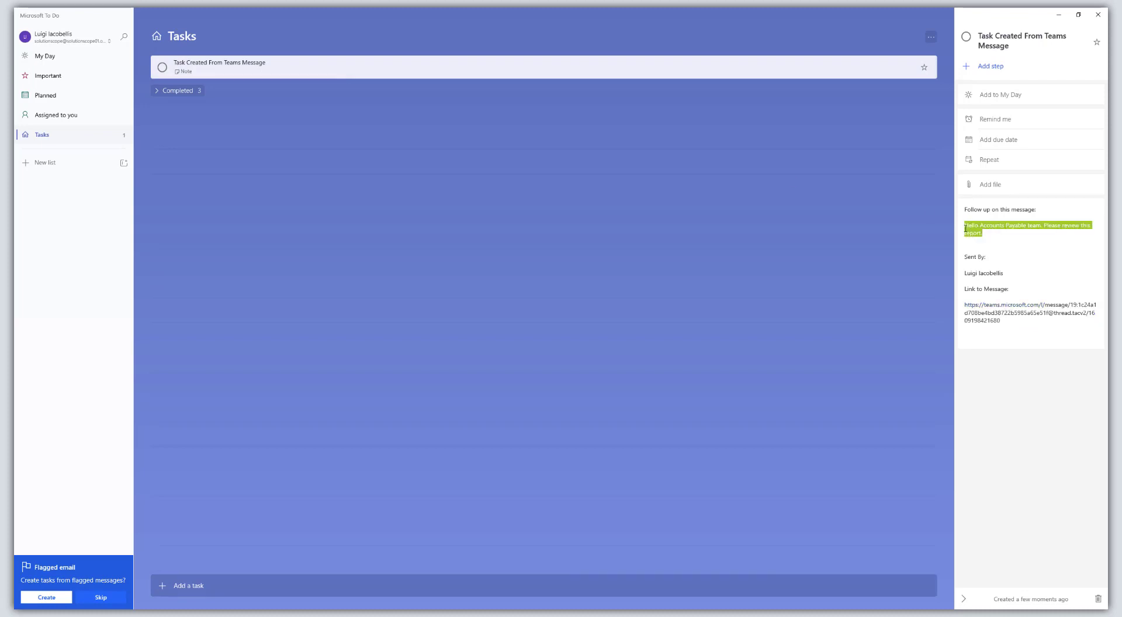
pyautogui.press('Right')
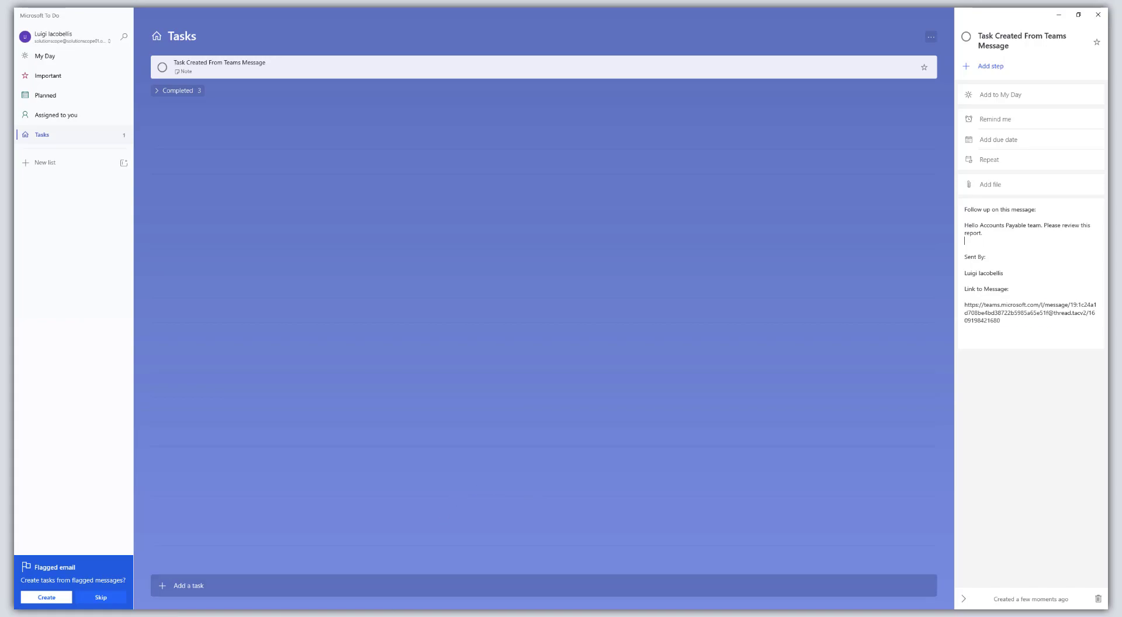
pyautogui.hotkey('alt', 'Tab')
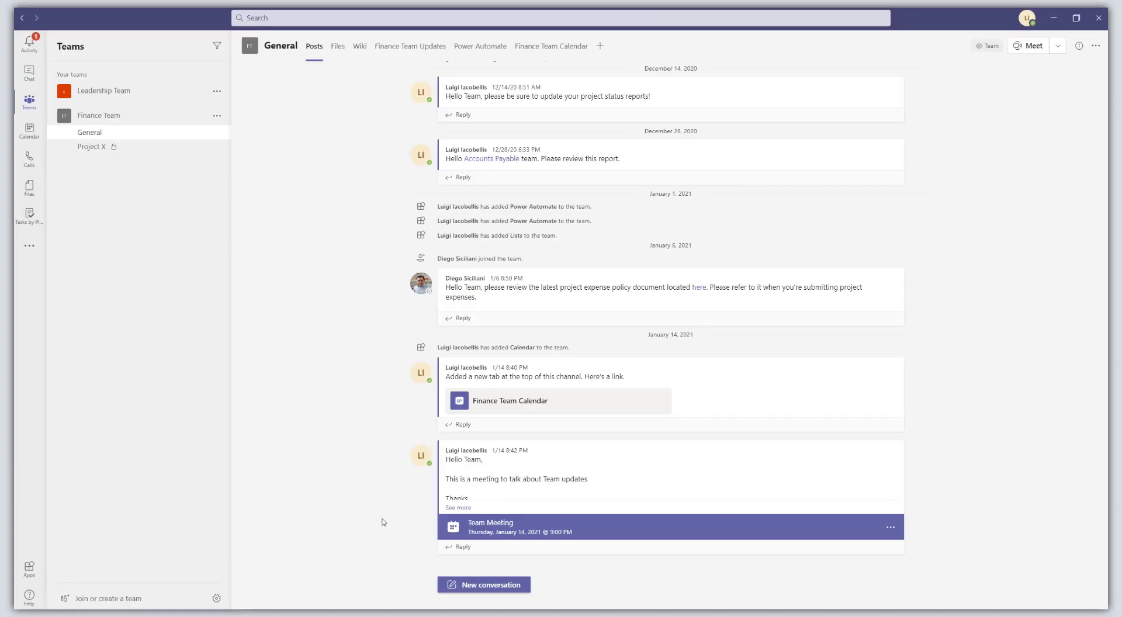
# - Open 'Task Created From Teams Message' in Tasks by Planner and To Do to view its notes
pyautogui.click(31, 219)
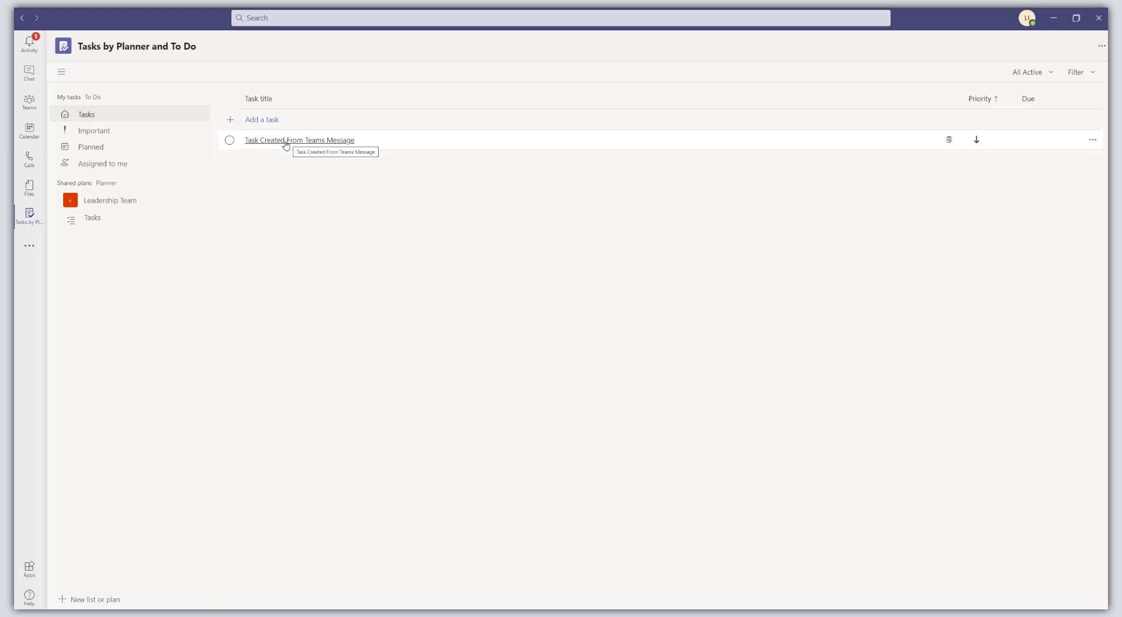
pyautogui.click(286, 141)
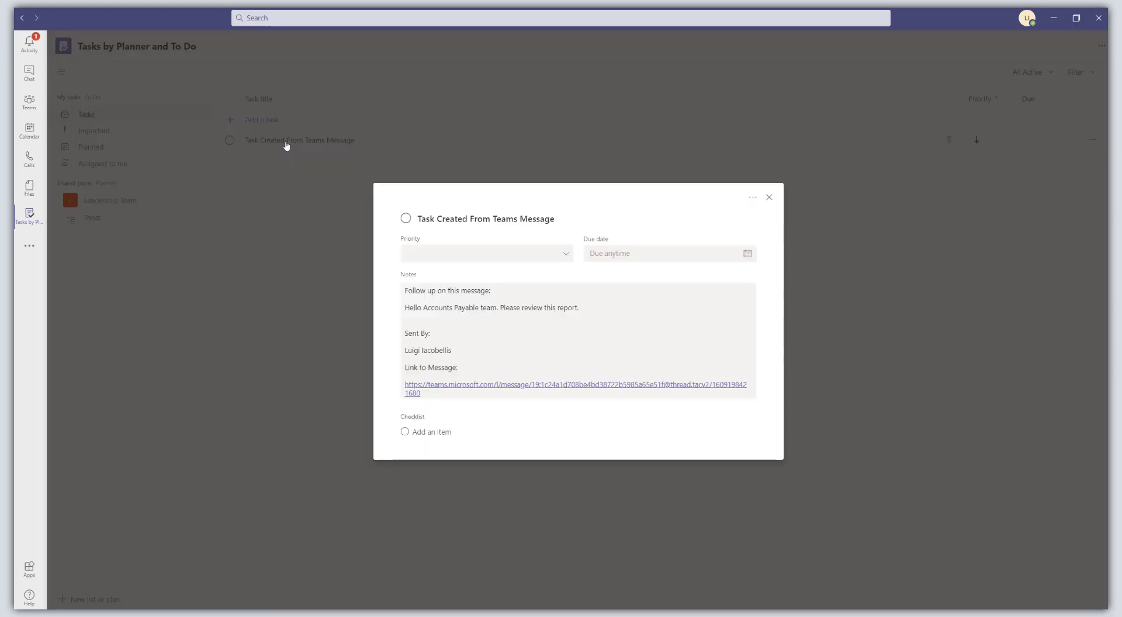